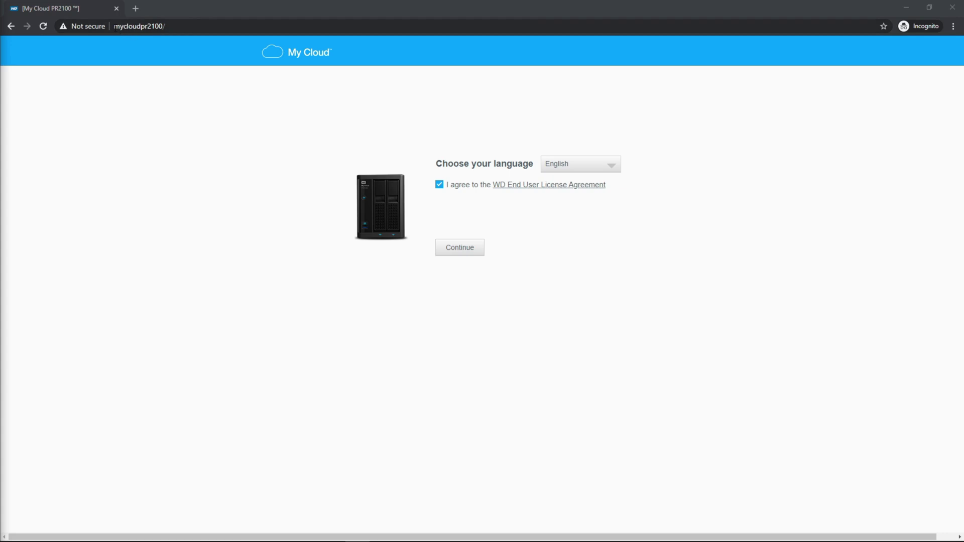
# Step: Accept the agreement and set the admin account password, entering it in both password fields
pyautogui.moveTo(115, 28); pyautogui.dragTo(179, 31)
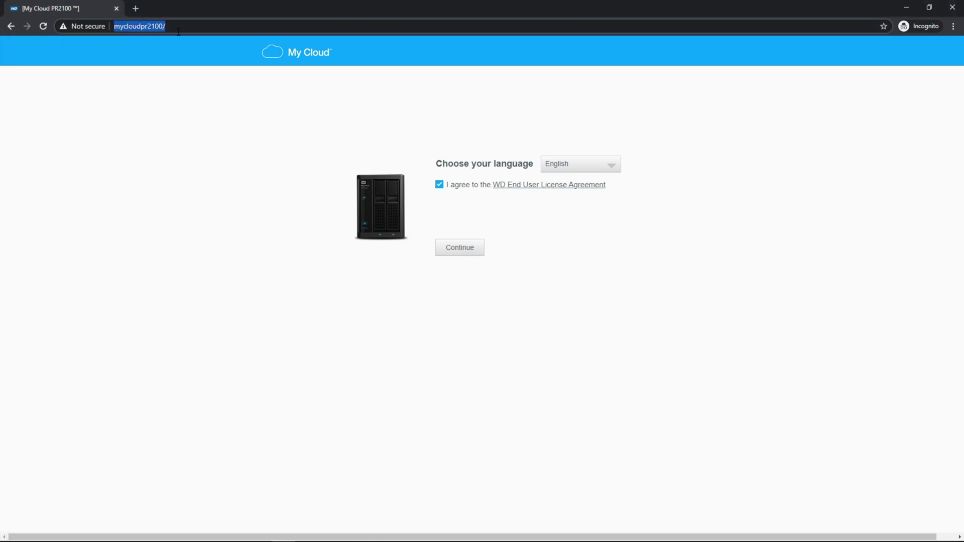
pyautogui.click(230, 155)
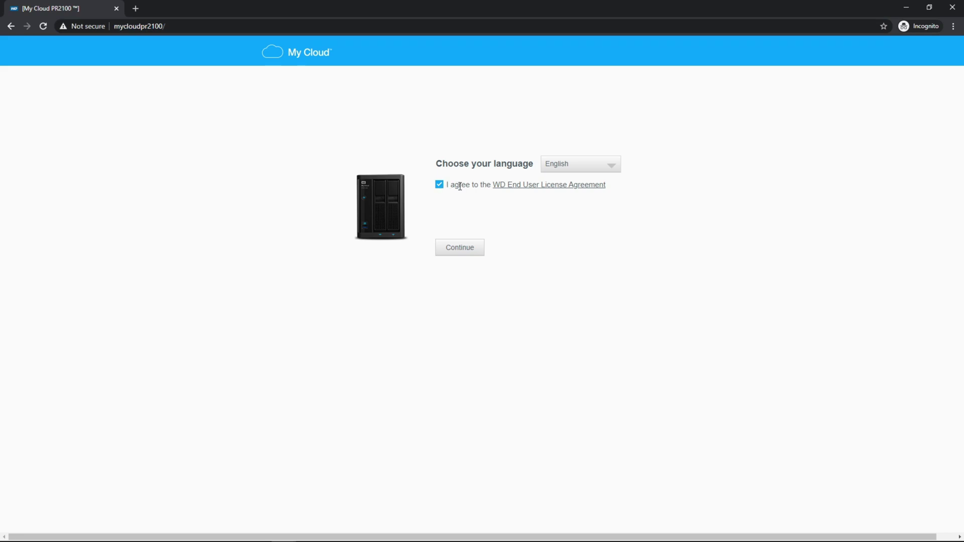
pyautogui.click(470, 248)
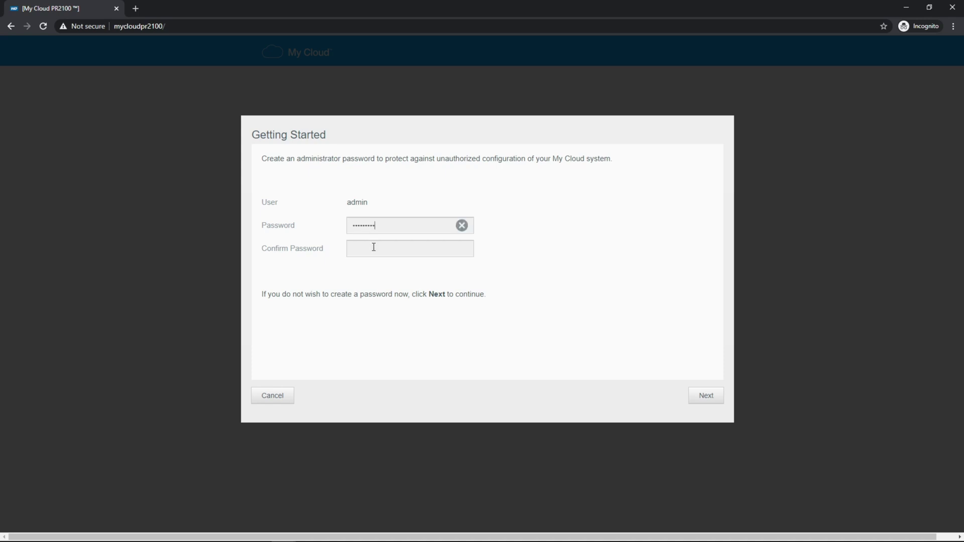
pyautogui.hotkey('ctrl', 'v')
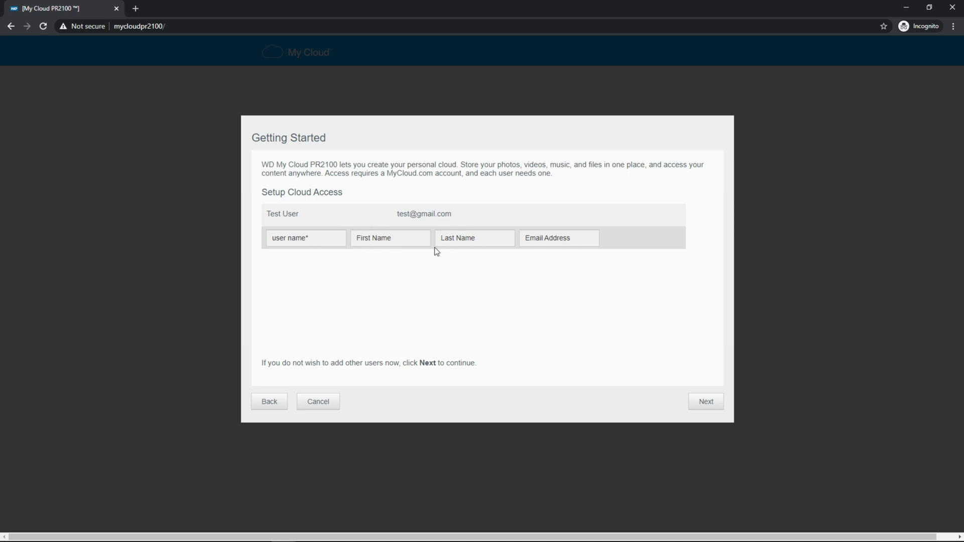
# Step: Skip extra cloud users, turn Auto Update Firmware off, submit the registration details and finish setup
pyautogui.click(700, 407)
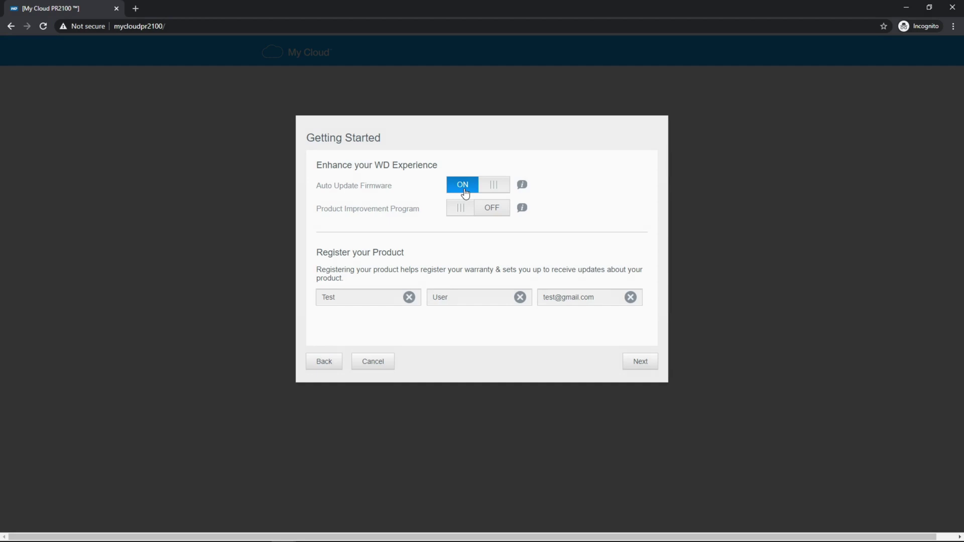
pyautogui.click(465, 191)
pyautogui.click(635, 365)
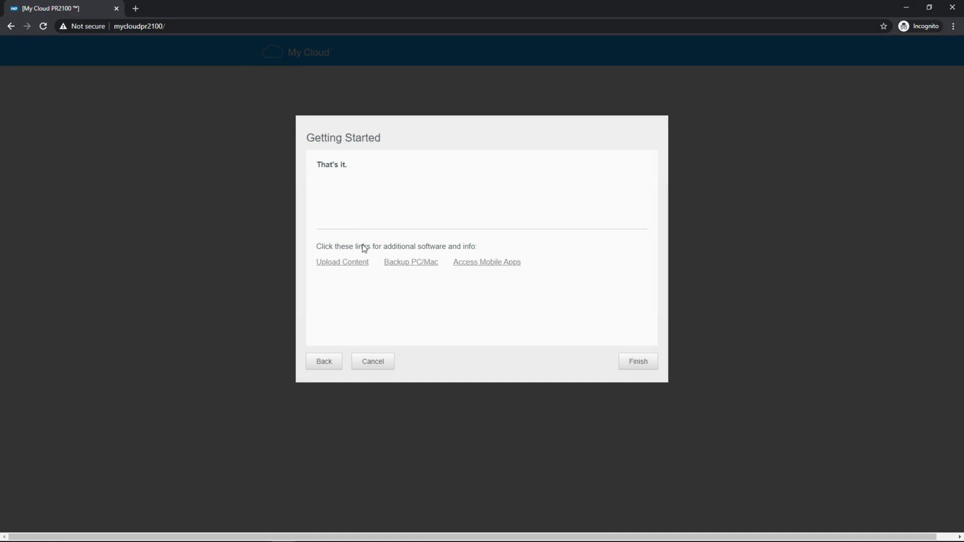
pyautogui.click(650, 368)
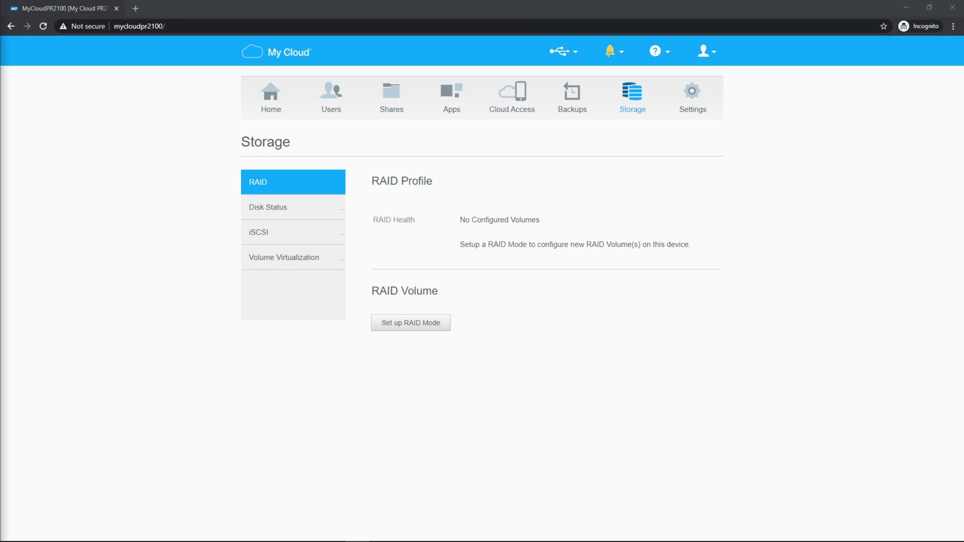
# Step: Start RAID mode setup, review the Spanning and RAID 0 options, then select and confirm RAID 1
pyautogui.click(412, 328)
pyautogui.click(410, 323)
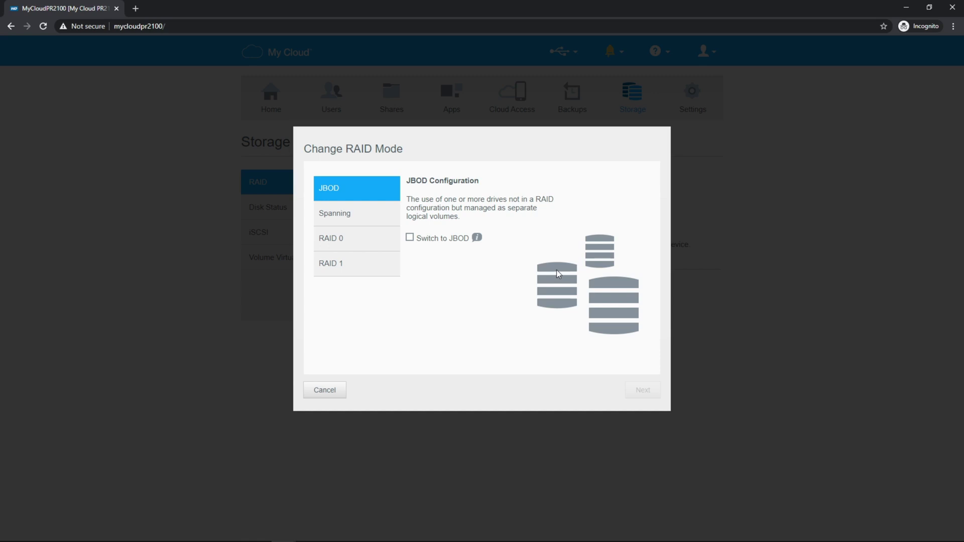
pyautogui.click(391, 227)
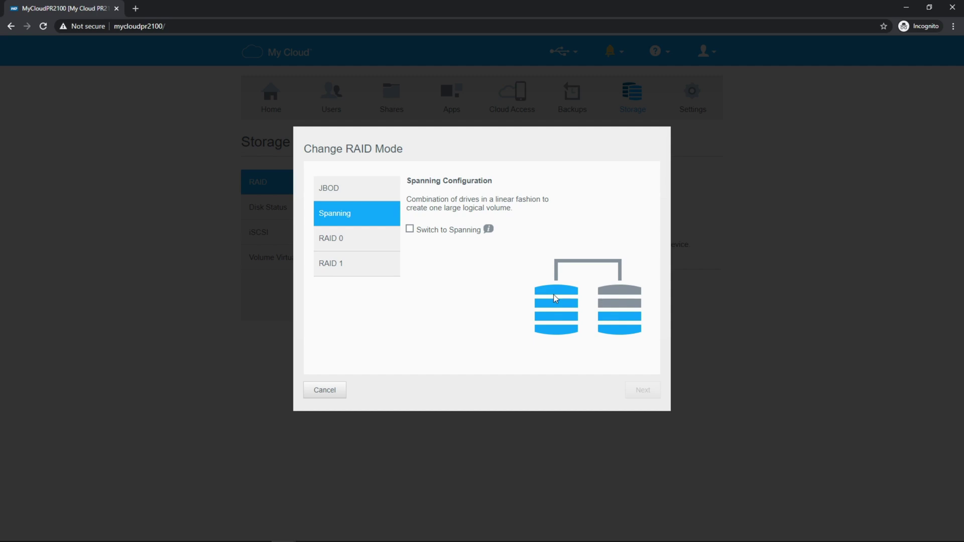
pyautogui.click(391, 248)
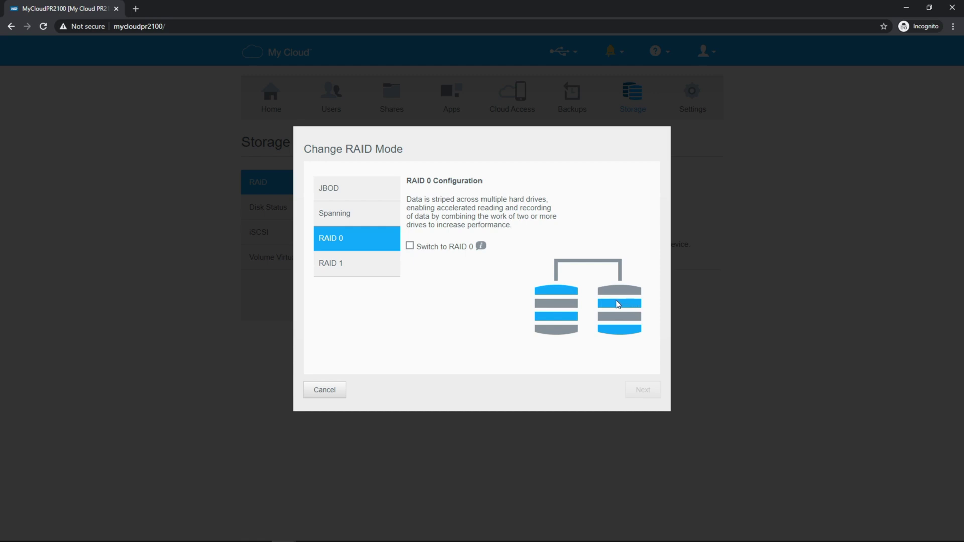
pyautogui.click(390, 271)
pyautogui.click(409, 255)
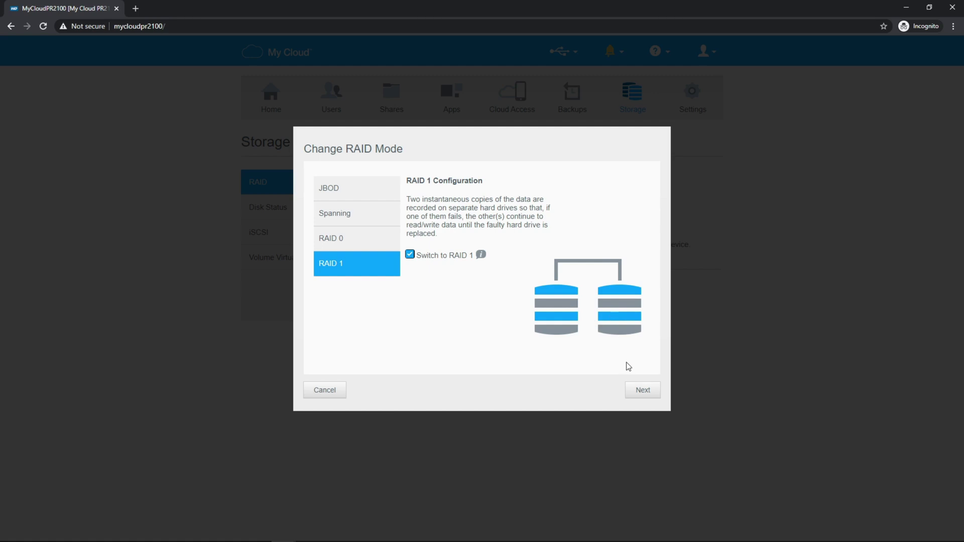
pyautogui.click(639, 390)
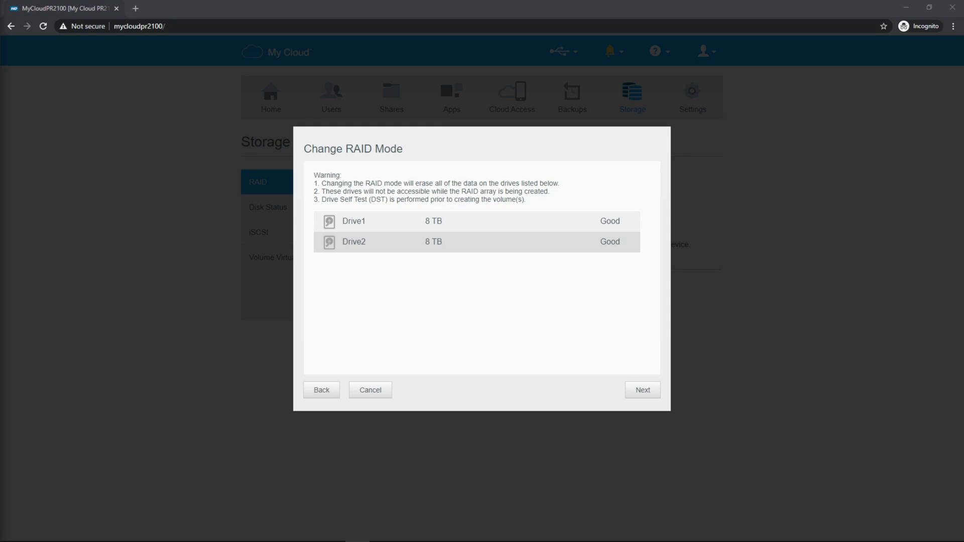
# Step: Accept erasing both 8 TB drives, keep the full 7997 GB size, and turn Auto-Rebuild on
pyautogui.click(637, 396)
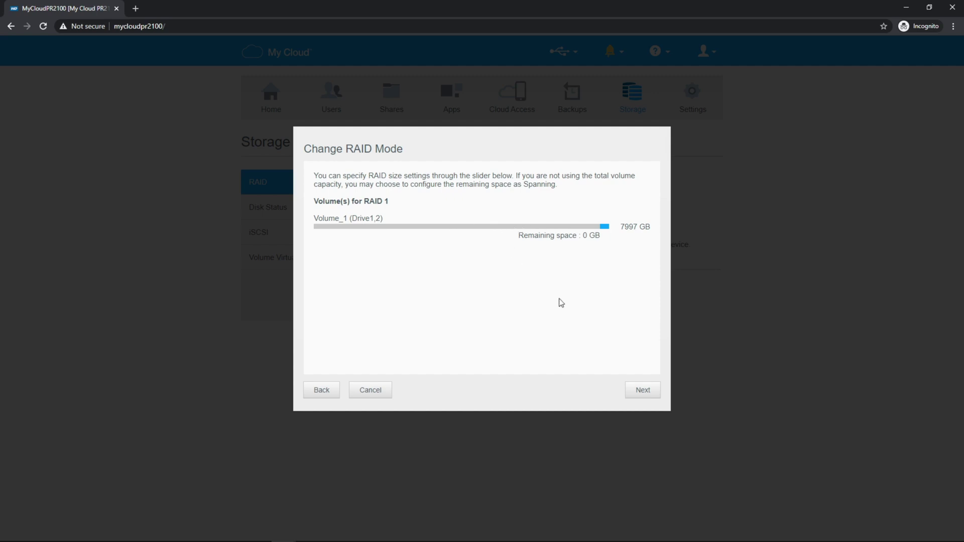
pyautogui.click(648, 392)
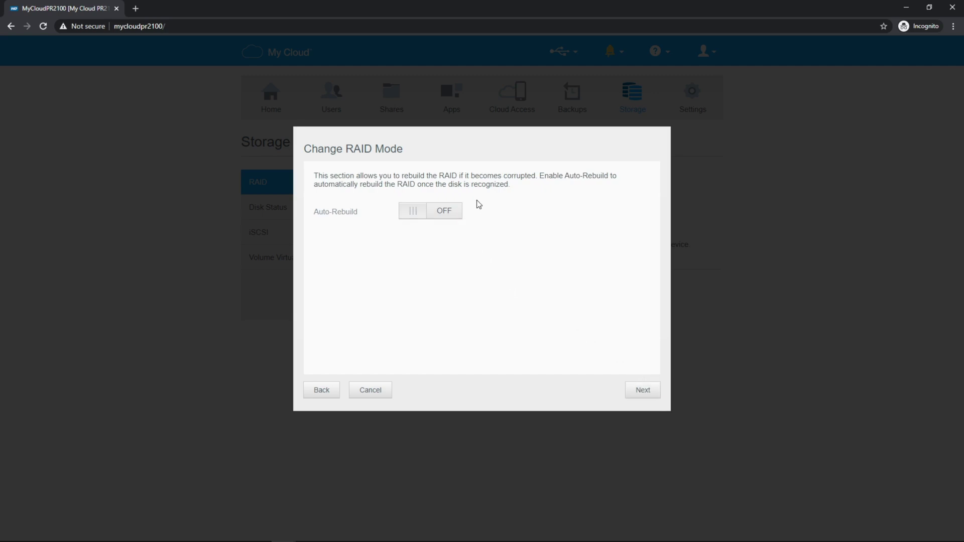
pyautogui.click(442, 211)
# Step: Leave Volume_1 unencrypted and continue past the EXT 4 RAID 1 summary
pyautogui.click(643, 390)
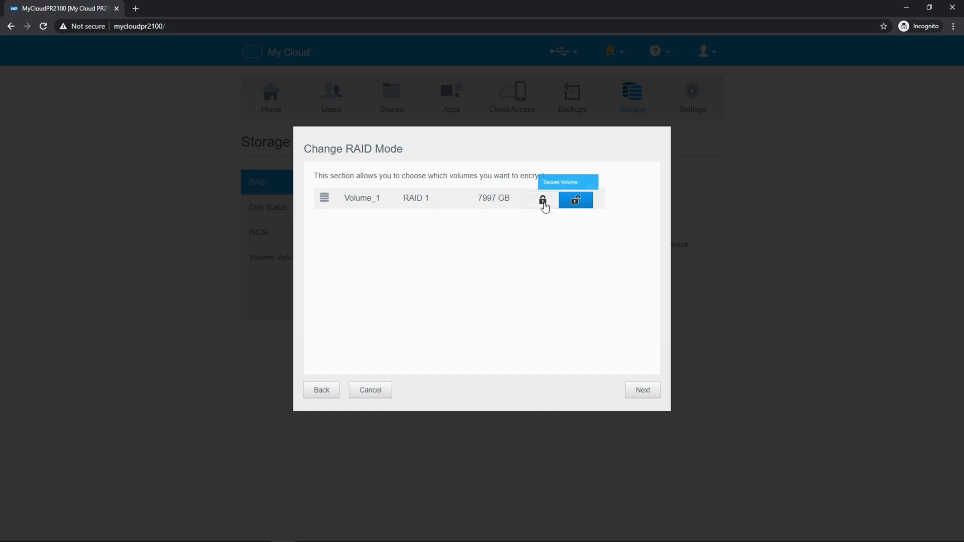
pyautogui.click(639, 392)
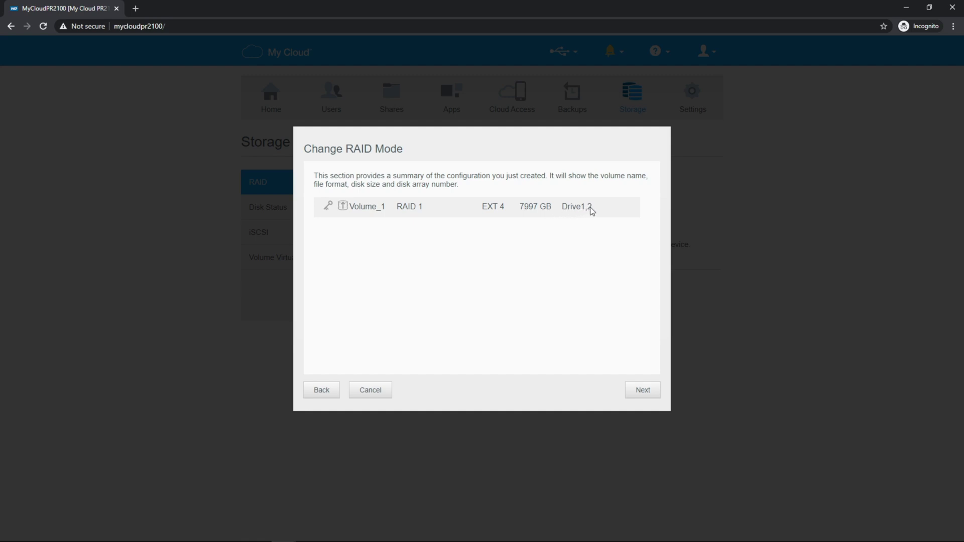
pyautogui.click(648, 400)
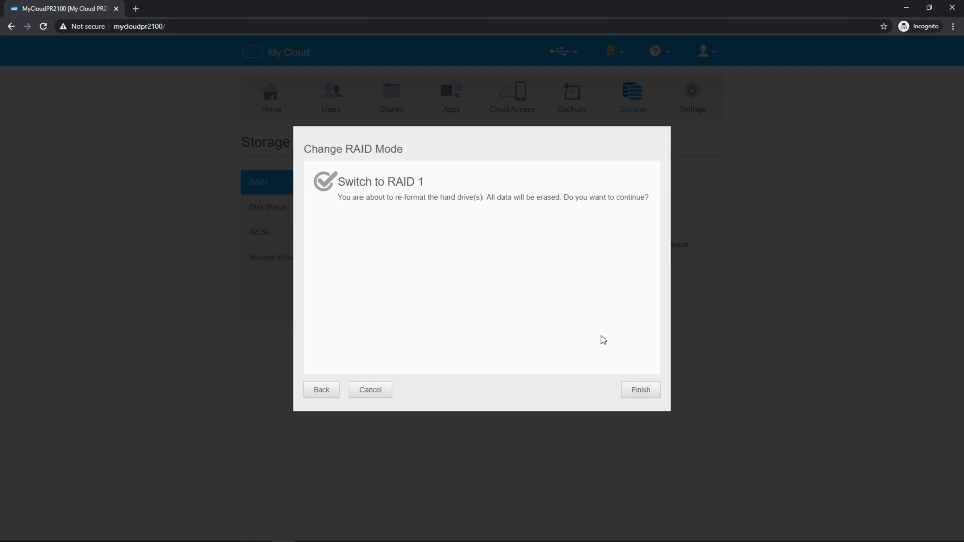
# Step: Finish the Change RAID Mode wizard to build the 7.93 TB RAID 1 Volume_1
pyautogui.click(636, 389)
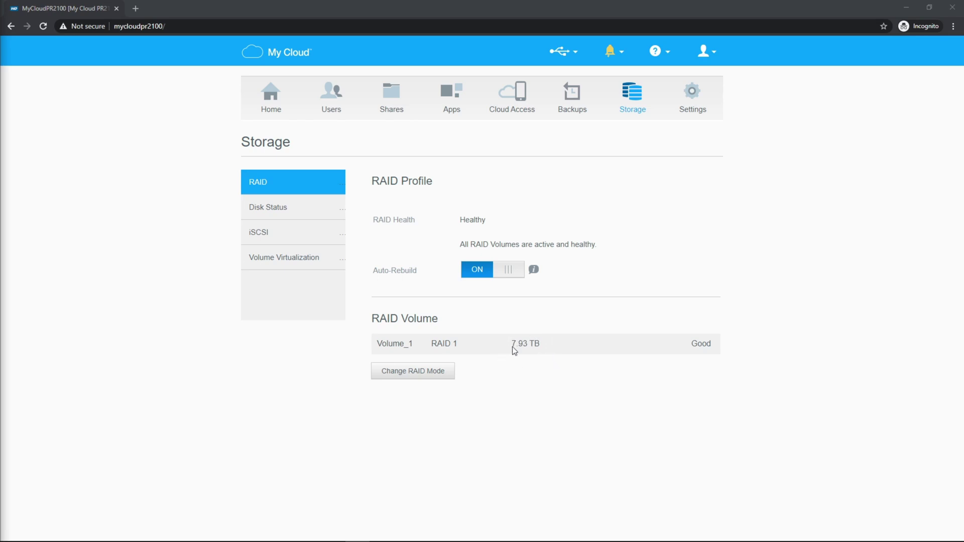
# Step: View the Home dashboard, then go to the Users page listing only admin
pyautogui.click(266, 95)
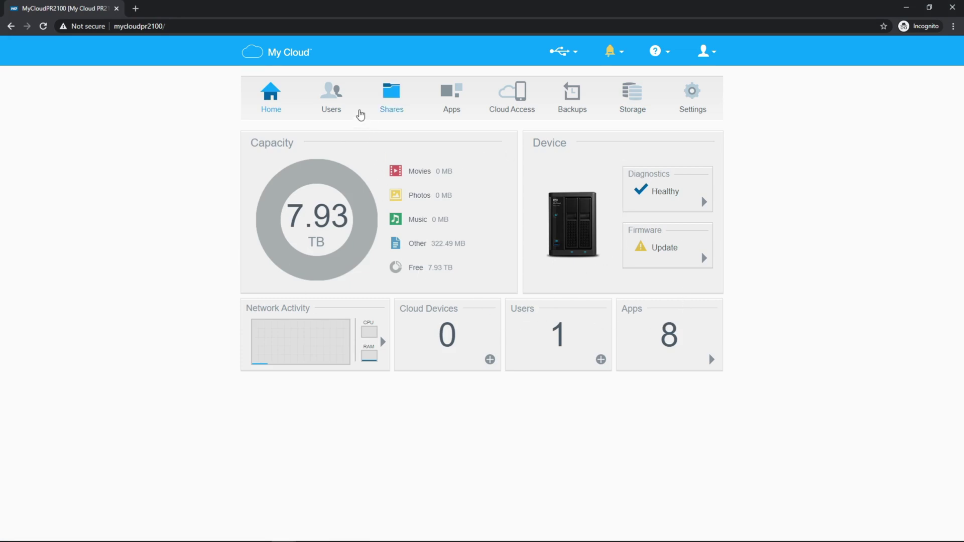
pyautogui.click(334, 101)
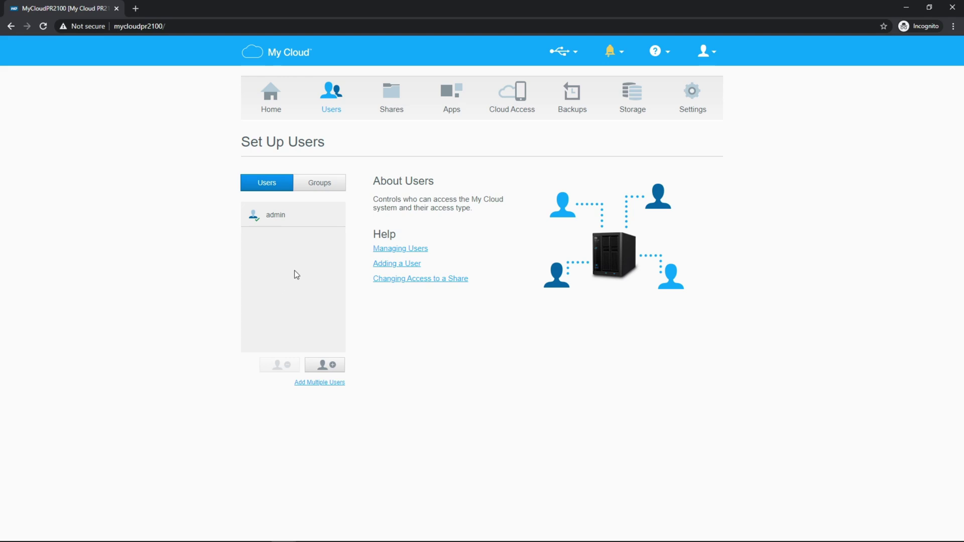
# Step: Check the empty Groups list, return to Users, then go to the Shares page
pyautogui.click(319, 186)
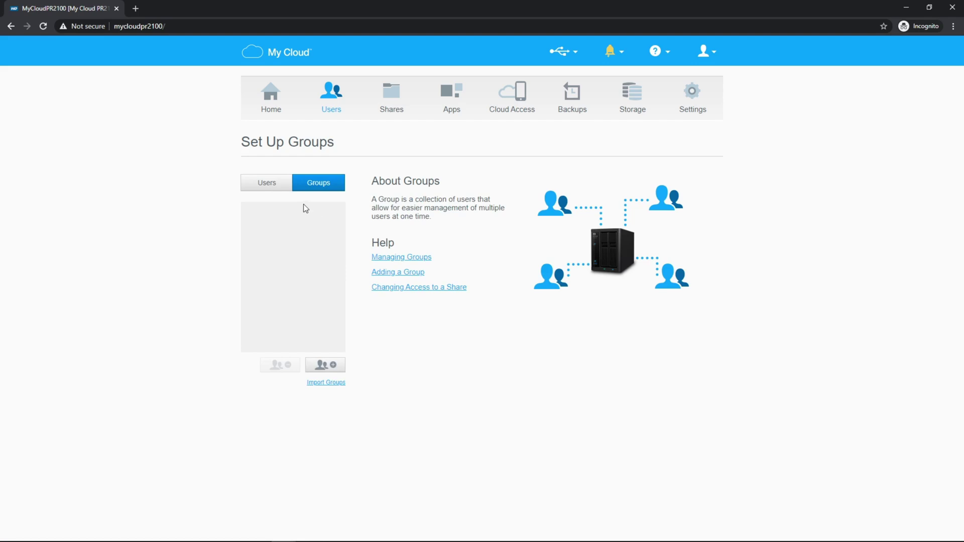
pyautogui.click(279, 188)
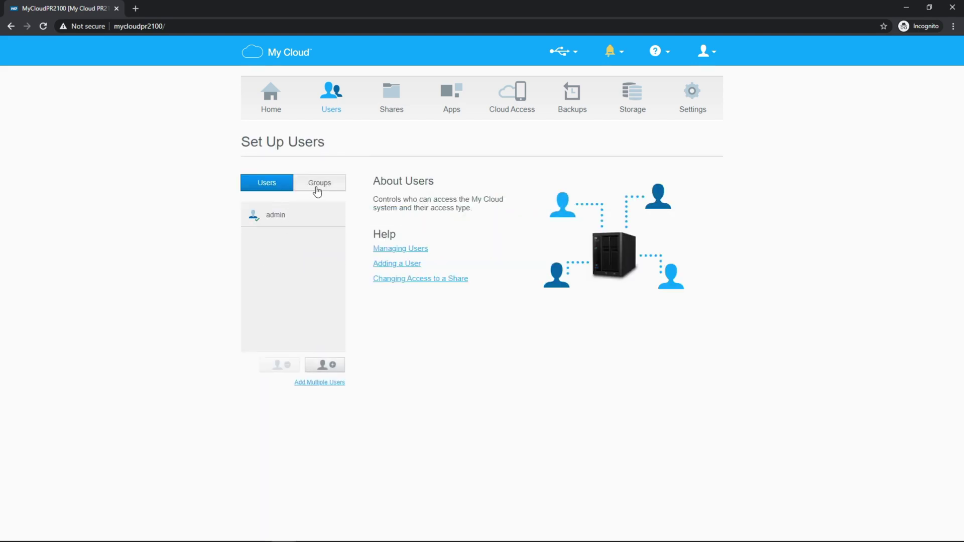
pyautogui.click(387, 98)
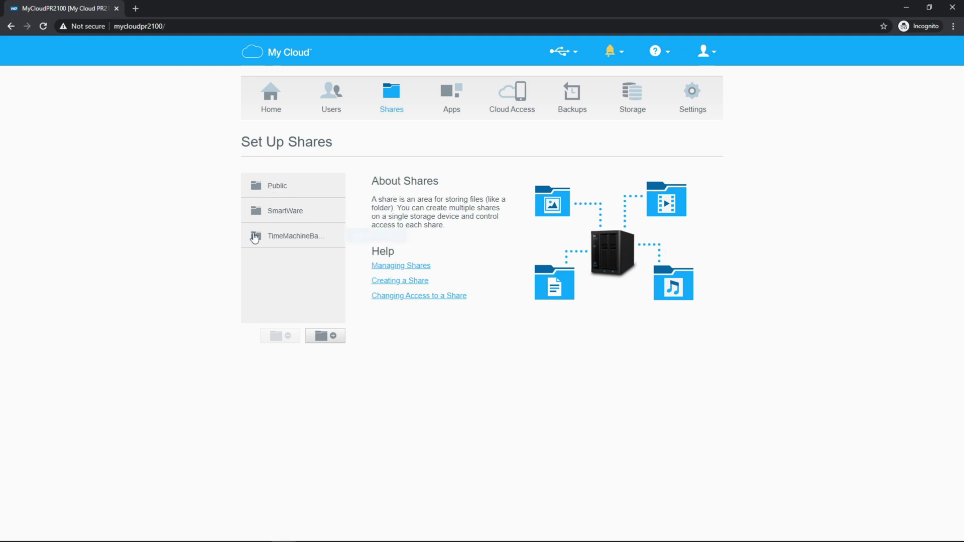
# Step: Add a new share named Test
pyautogui.click(285, 187)
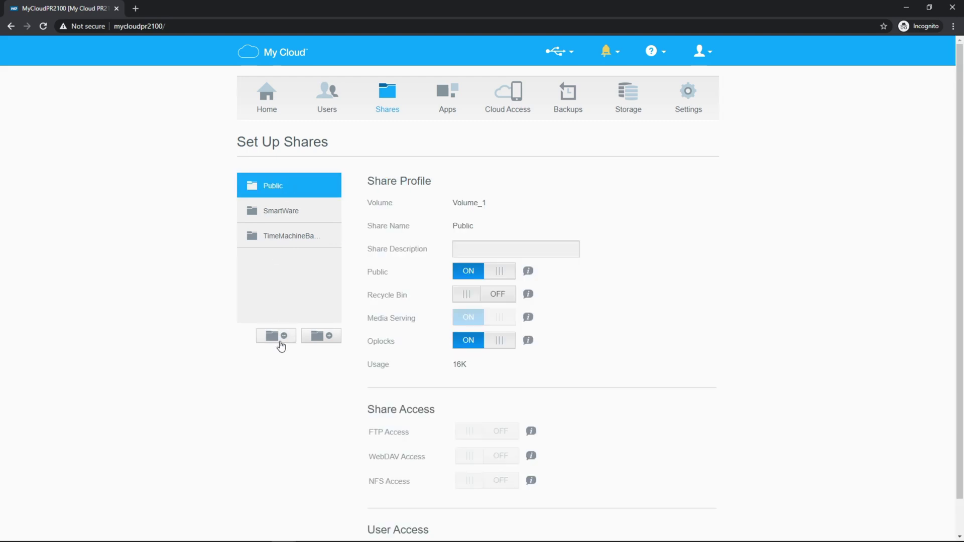
pyautogui.click(321, 336)
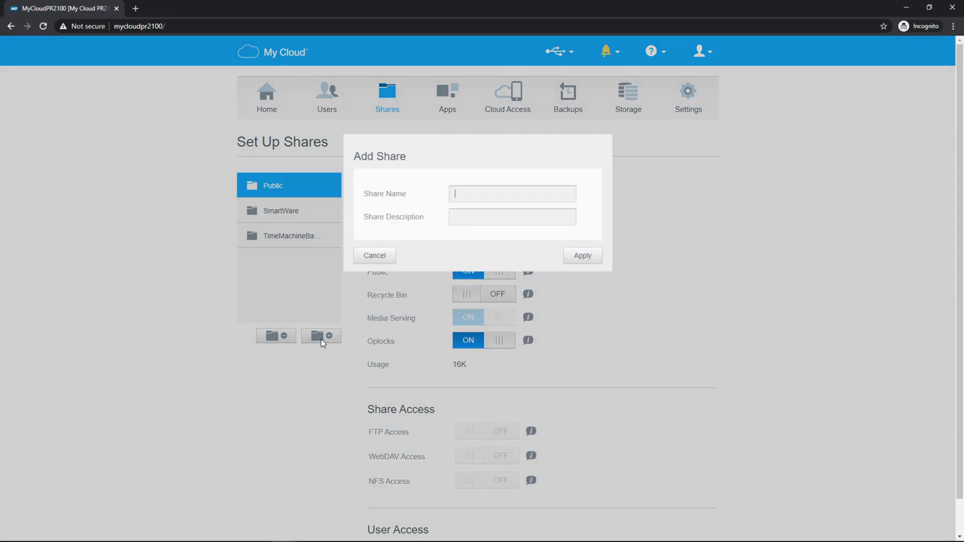
pyautogui.write('Test')
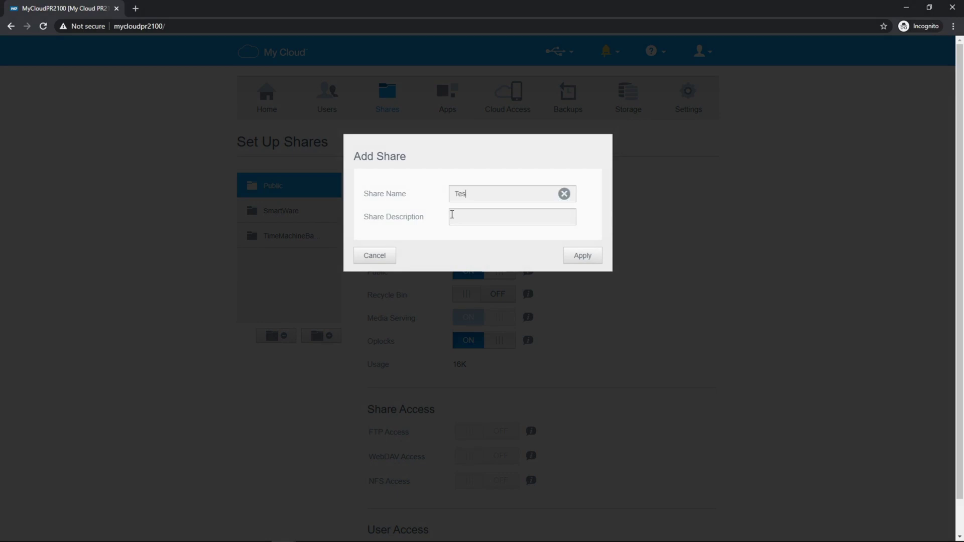
pyautogui.click(596, 253)
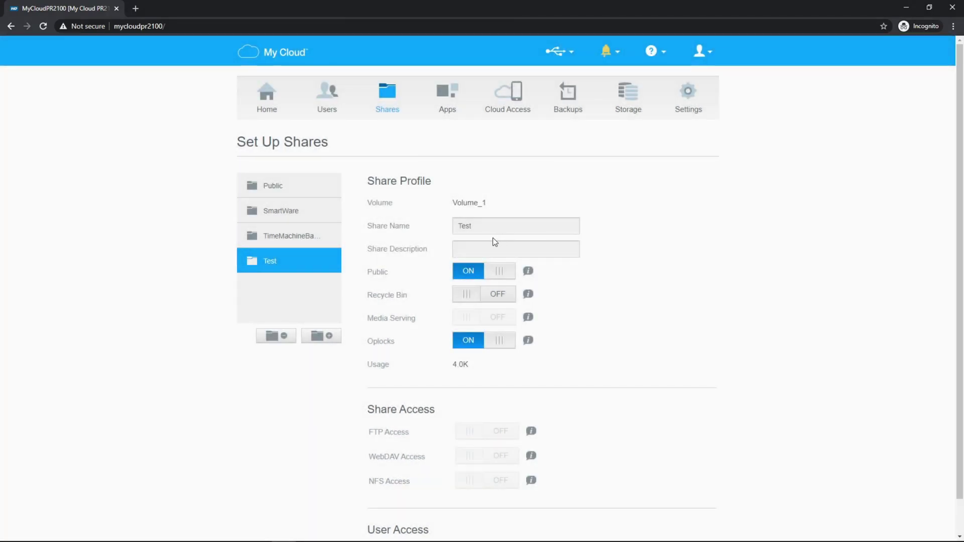
# Step: Turn Public off for the Test share and give admin Read/Write access
pyautogui.click(480, 247)
pyautogui.click(480, 271)
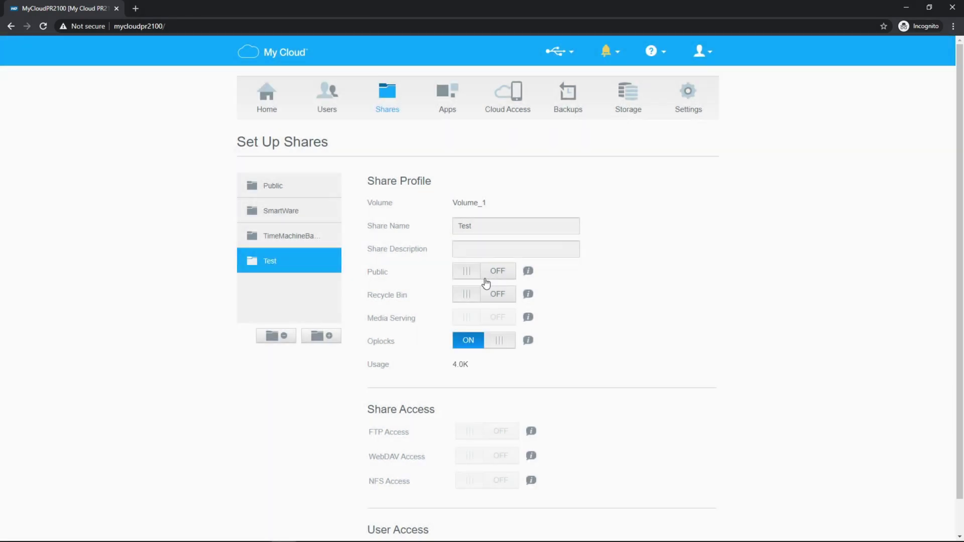
pyautogui.moveTo(527, 296)
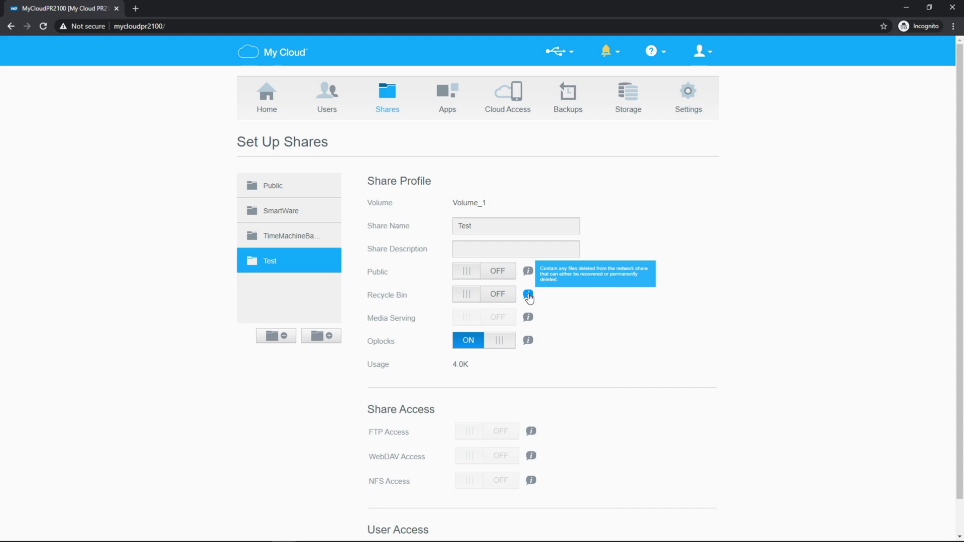
pyautogui.scroll(-1, 530, 306)
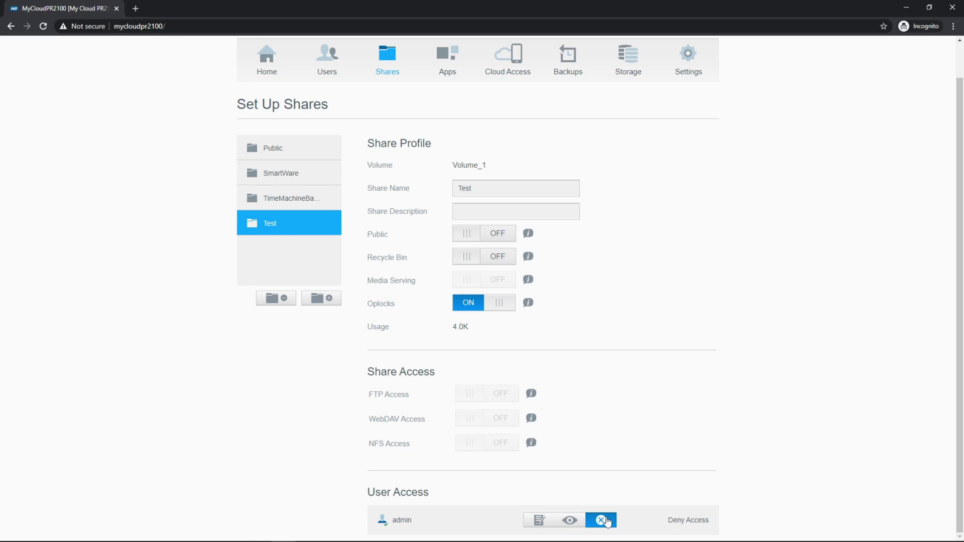
pyautogui.click(571, 521)
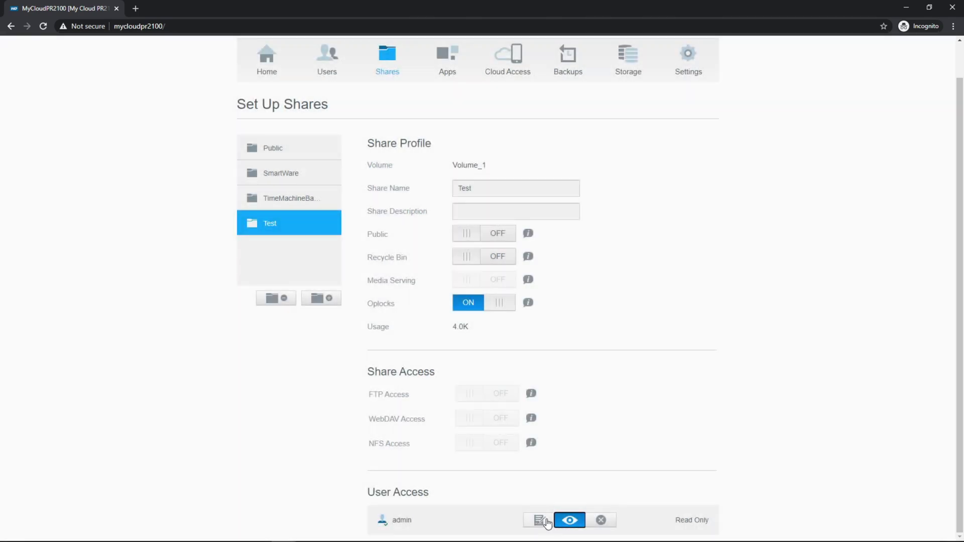
pyautogui.click(546, 521)
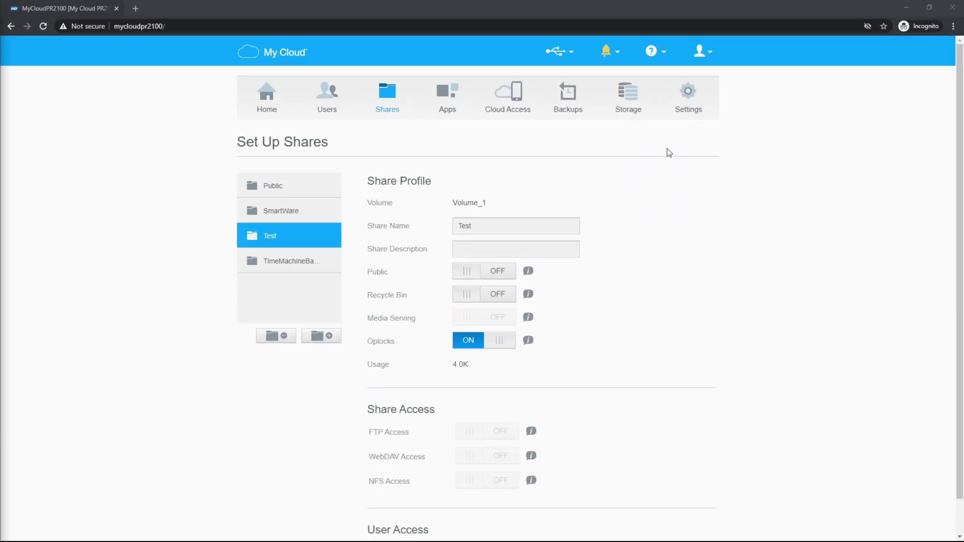
# Step: Go to the General settings page and inspect the device name MyCloudPR2100
pyautogui.click(688, 100)
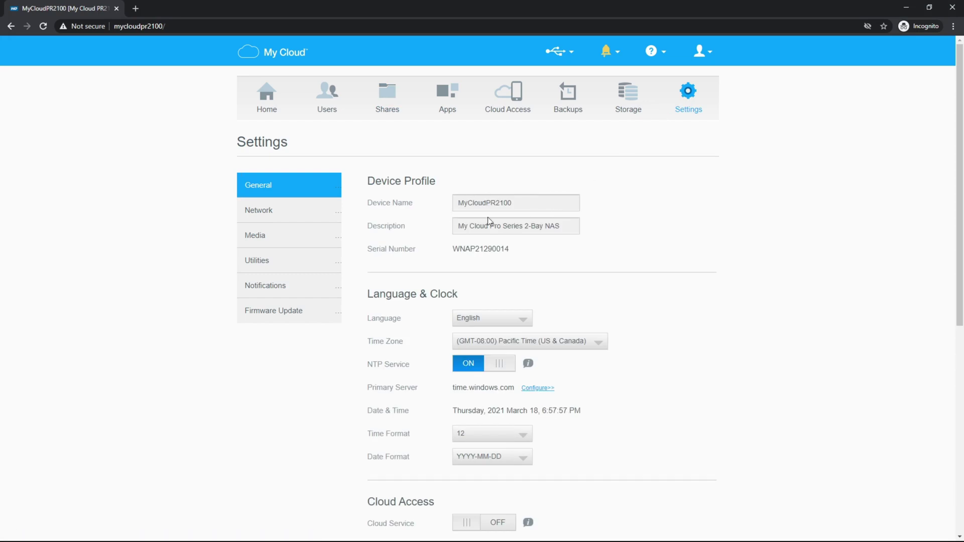
pyautogui.moveTo(523, 203); pyautogui.dragTo(460, 205)
pyautogui.click(473, 205)
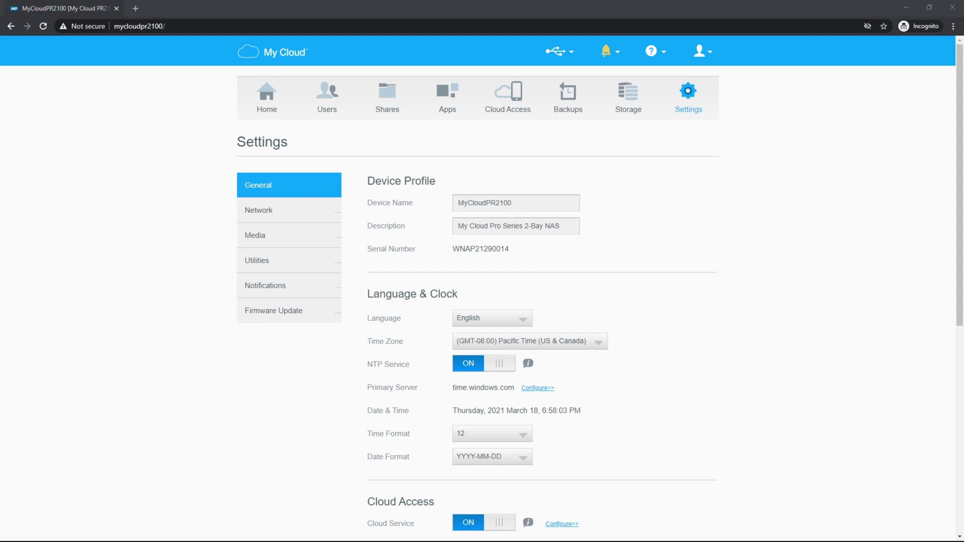
# Step: Browse File Explorer to the NAS network path \\MyCloudPR2100 to list its shares
pyautogui.click(238, 179)
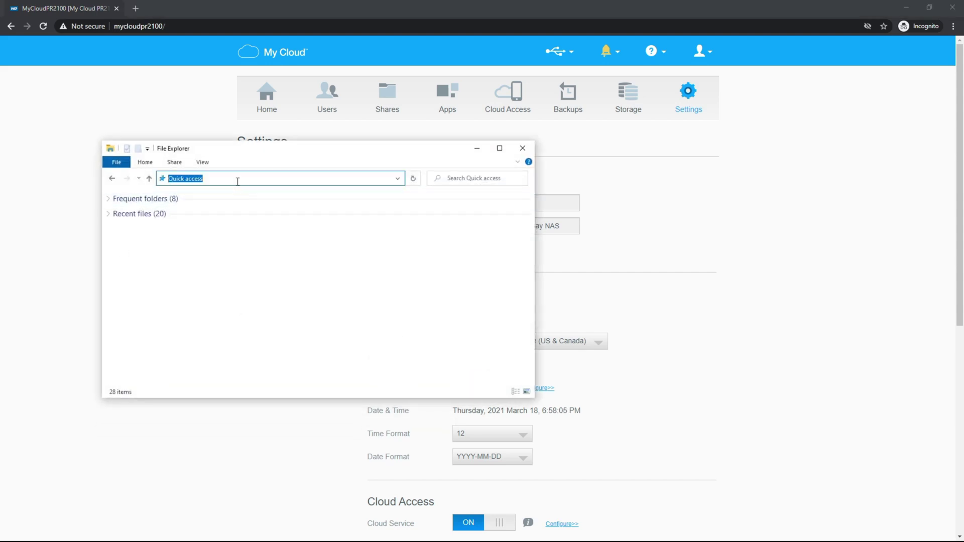
pyautogui.write('\\\\MyCloudPR2100')
pyautogui.moveTo(232, 157); pyautogui.dragTo(405, 275)
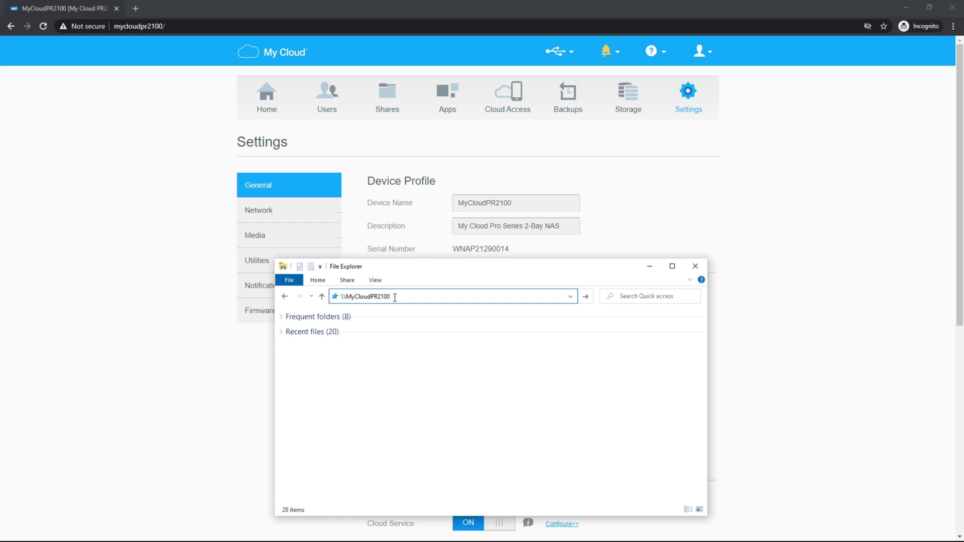
pyautogui.press('Return')
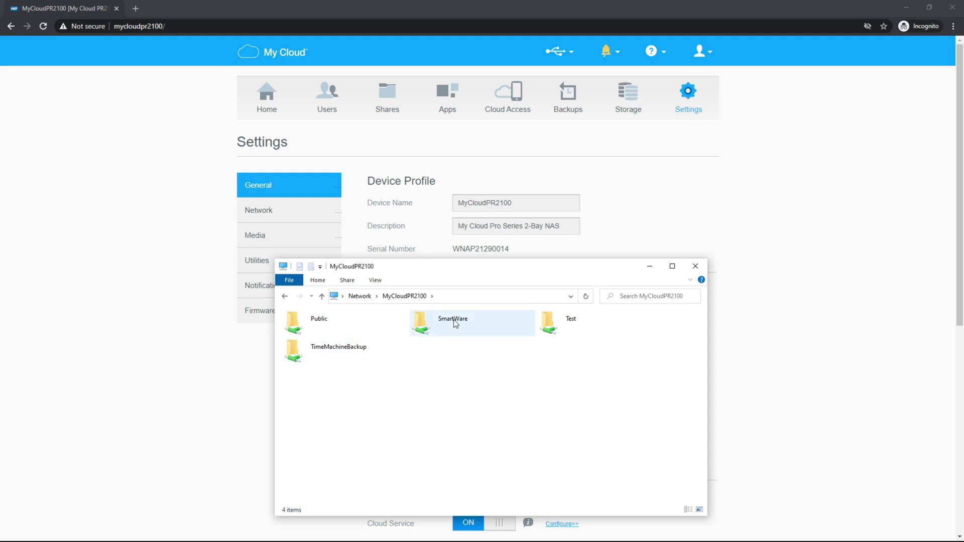
# Step: Open the Test share, signing in with the administrator user name and password
pyautogui.doubleClick(554, 325)
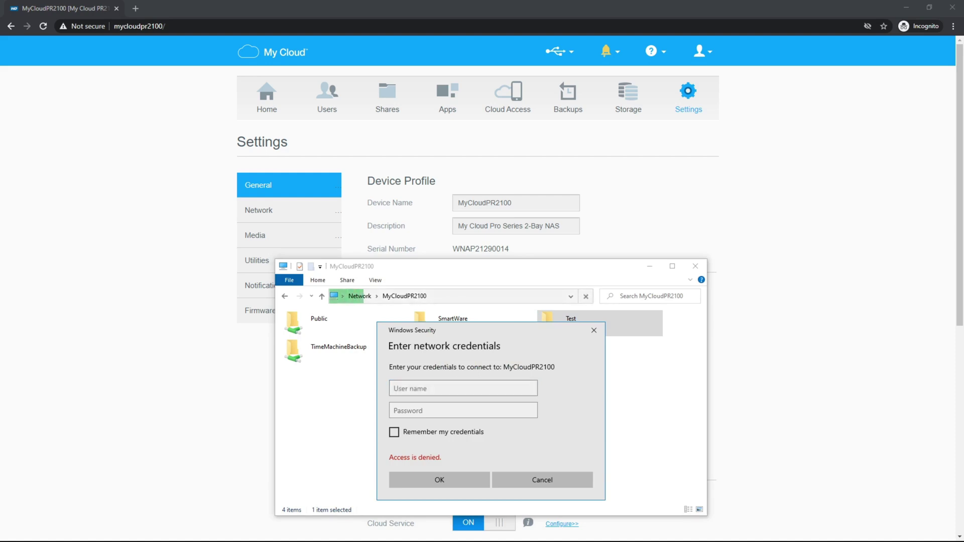
pyautogui.click(401, 388)
pyautogui.write('admin')
pyautogui.press('Tab')
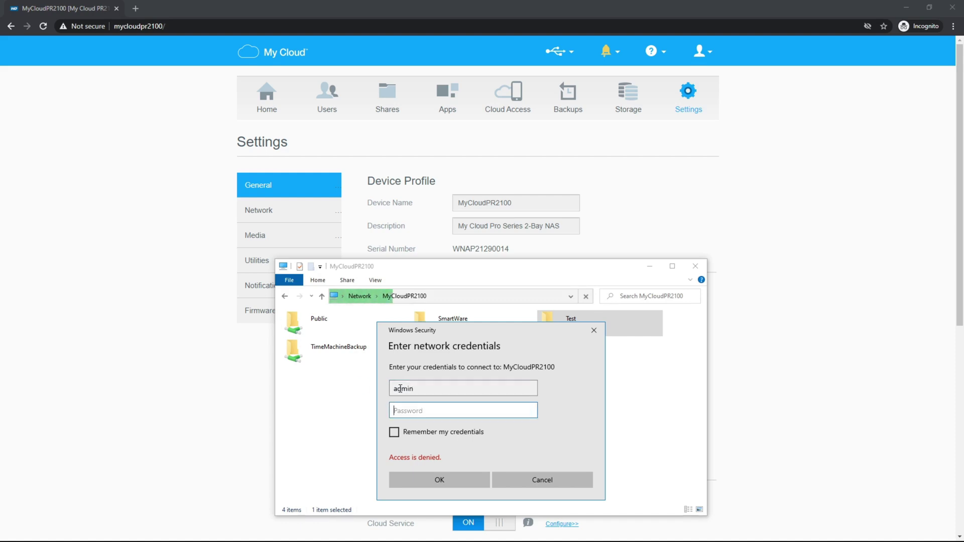
pyautogui.write('*********')
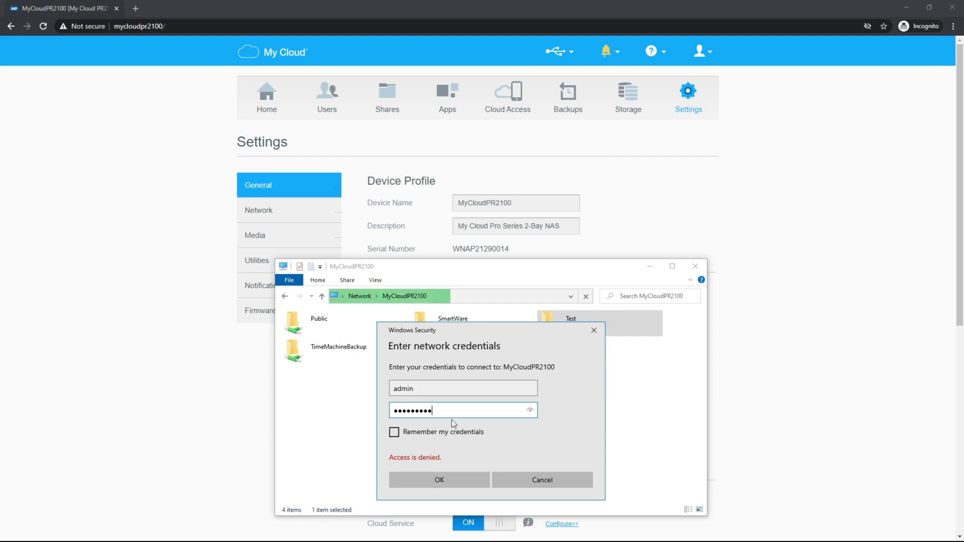
pyautogui.click(445, 478)
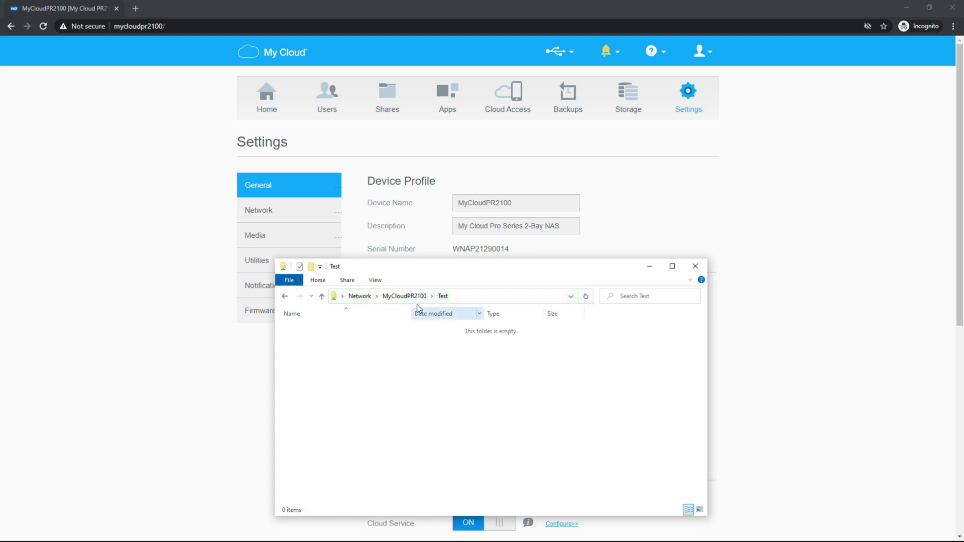
# Step: Create a New Text Document.txt in the Test share, keeping the default name
pyautogui.click(467, 299)
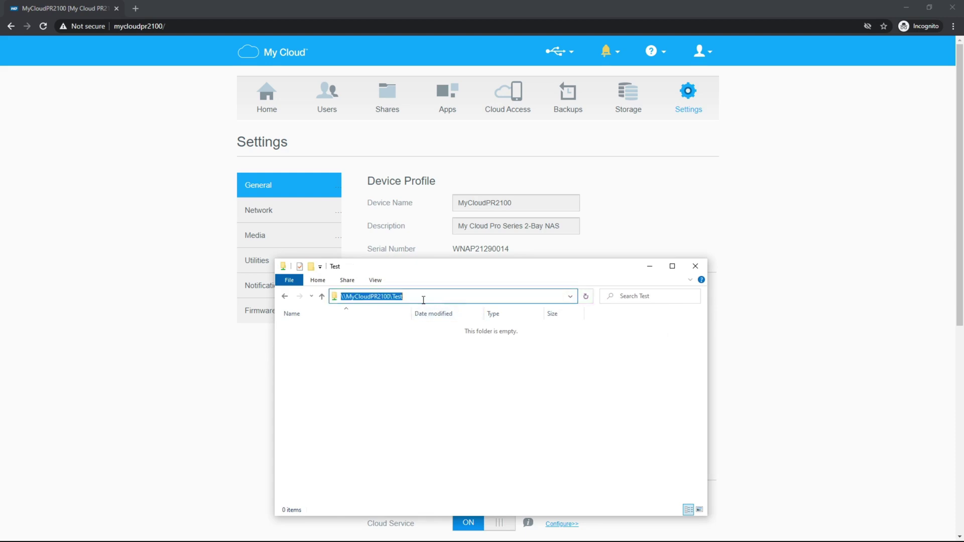
pyautogui.click(361, 419)
pyautogui.rightClick(339, 380)
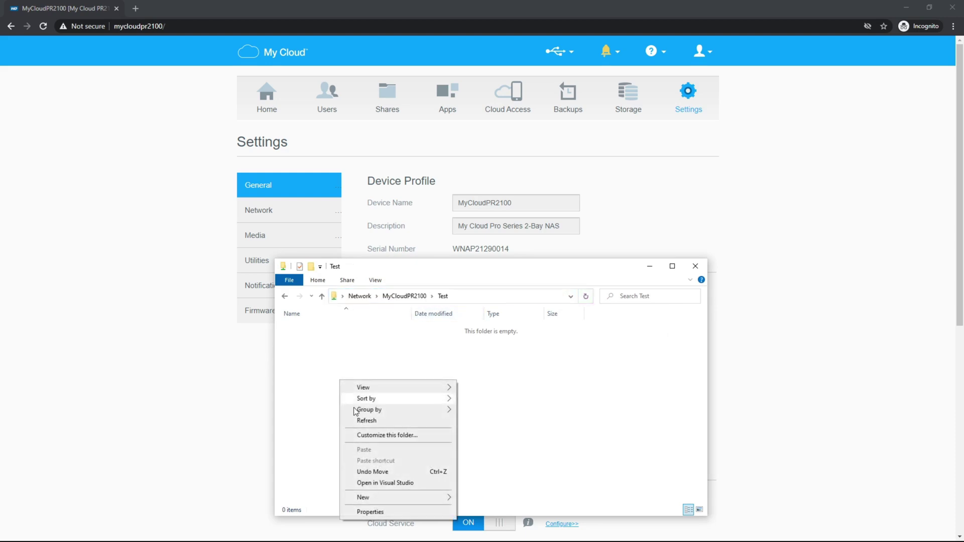
pyautogui.moveTo(382, 499)
pyautogui.click(486, 474)
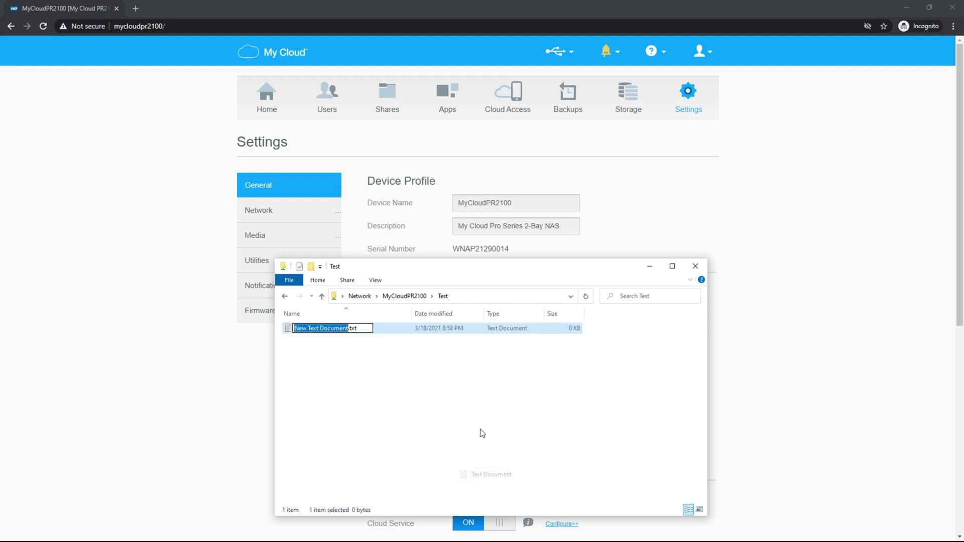
pyautogui.click(407, 367)
# Step: Delete the new text file from the Test share, confirming the deletion
pyautogui.click(357, 329)
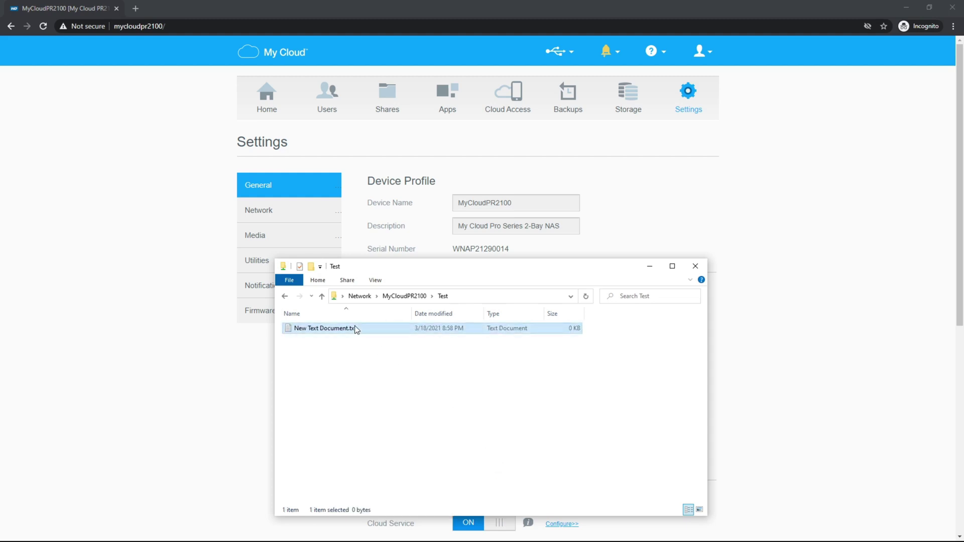
pyautogui.press('Delete')
pyautogui.press('Return')
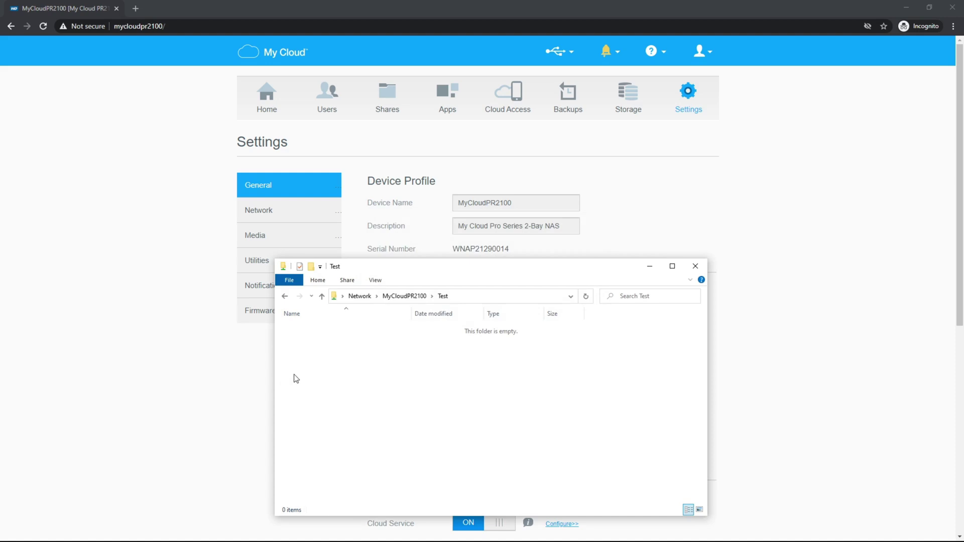
# Step: Close the Test window, then install firmware 2.41.116 from the Home dashboard and reboot
pyautogui.click(694, 266)
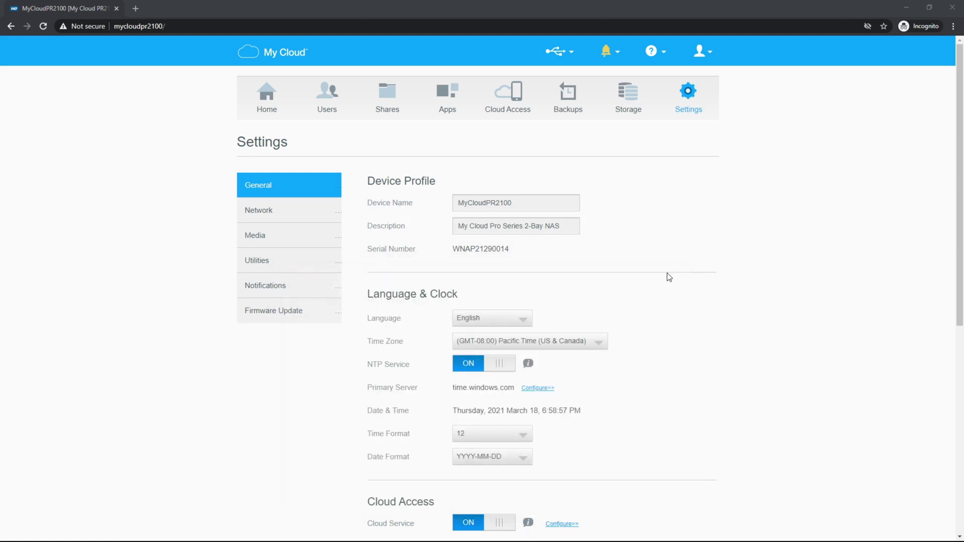
pyautogui.click(273, 108)
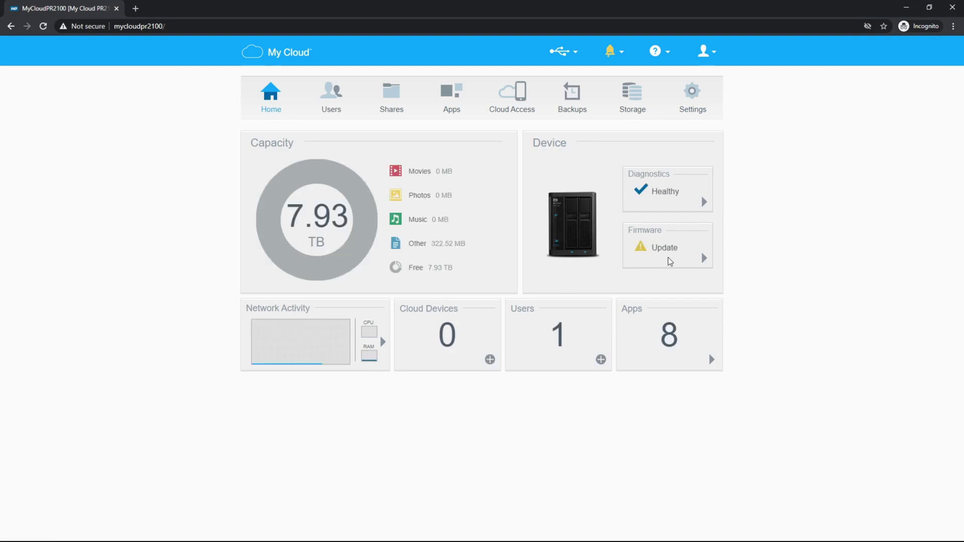
pyautogui.click(703, 259)
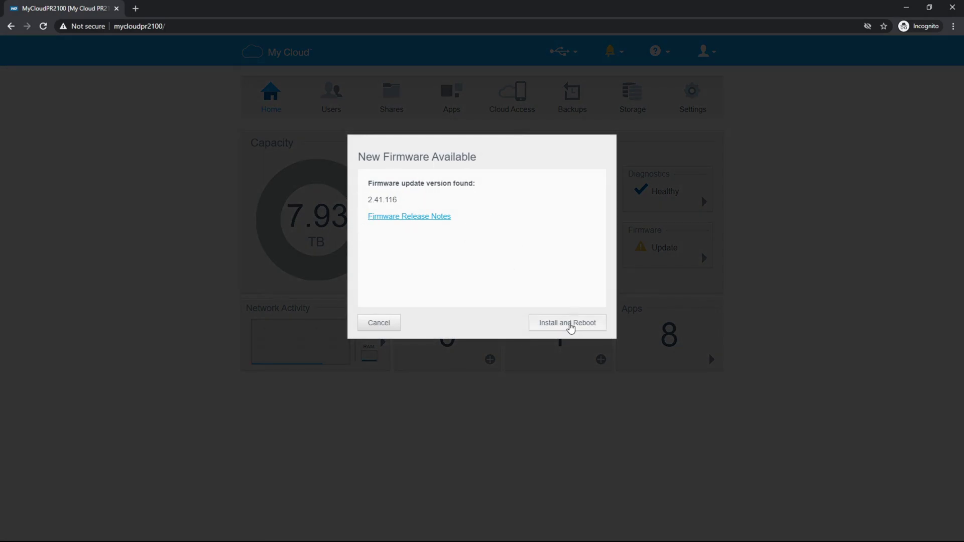
pyautogui.click(571, 327)
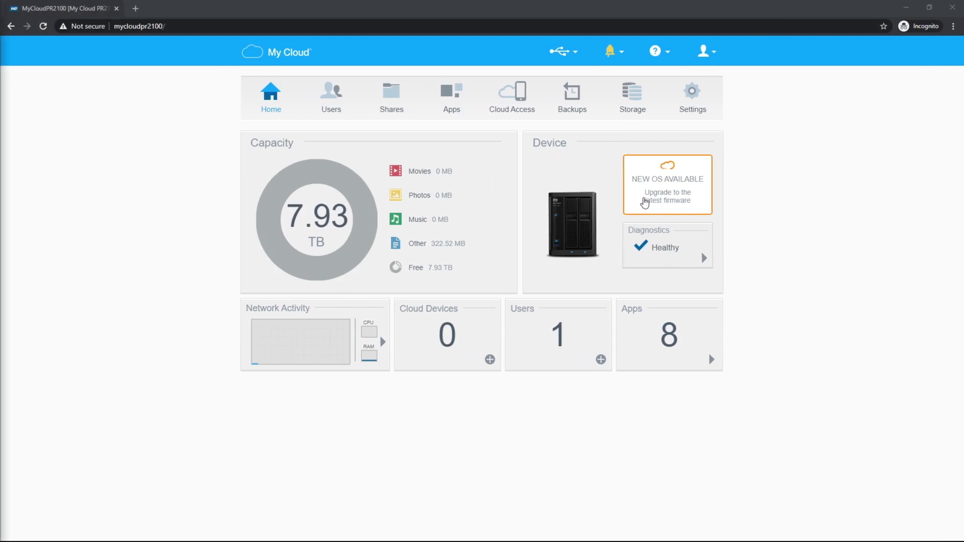
# Step: Start the My Cloud OS 5 upgrade and continue past its introduction to Things to know
pyautogui.click(649, 199)
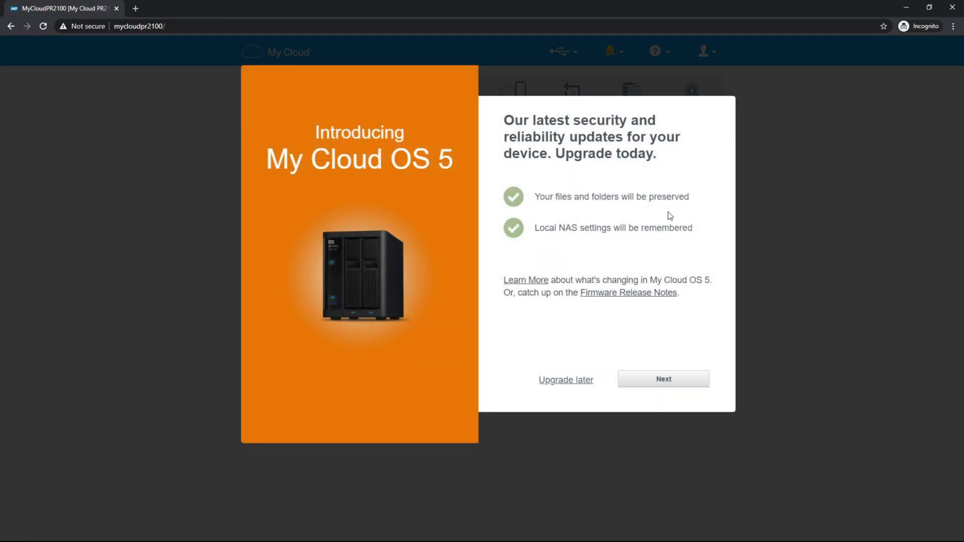
pyautogui.click(651, 382)
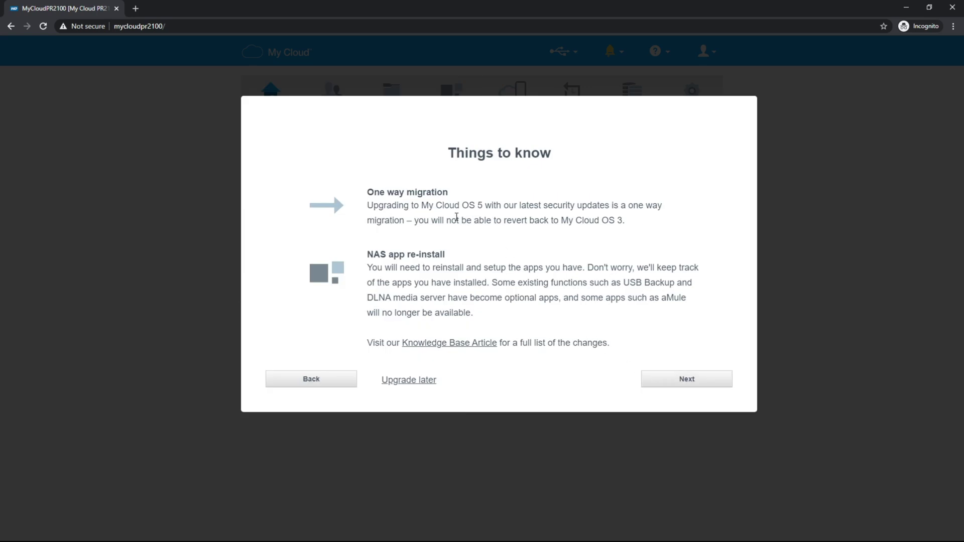